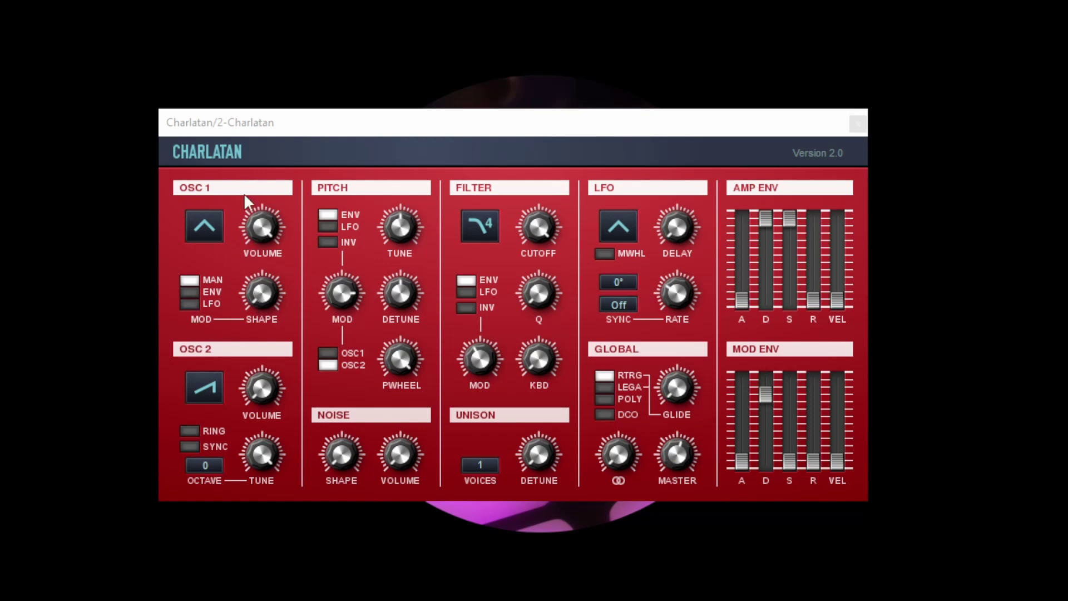
Audition the square and then the triangle waveform on oscillator 1
{"action": "left_click", "coordinate": [198, 224]}
{"action": "left_click", "coordinate": [198, 303]}
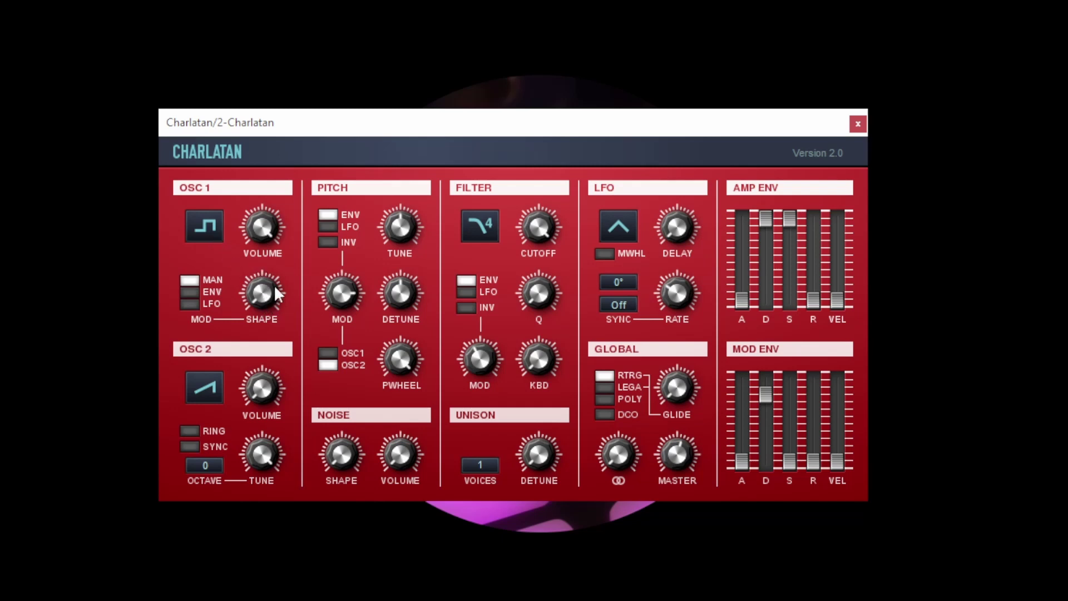
{"action": "left_click", "coordinate": [201, 226]}
{"action": "left_click", "coordinate": [209, 255]}
Return oscillator 1 to a square wave and turn its shape knob well up
{"action": "left_click", "coordinate": [204, 225]}
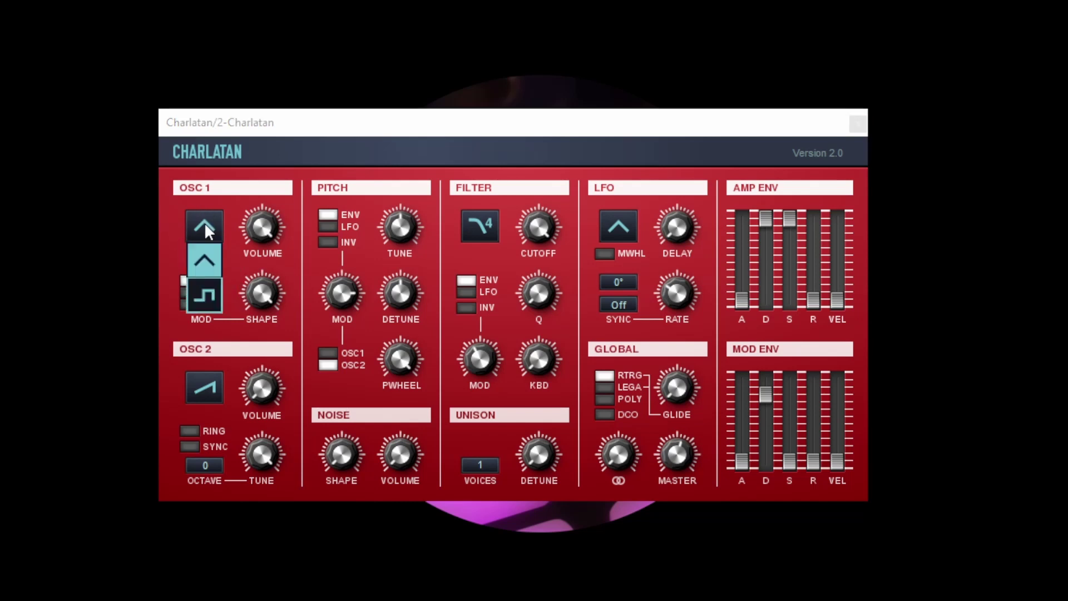
{"action": "left_click", "coordinate": [208, 301]}
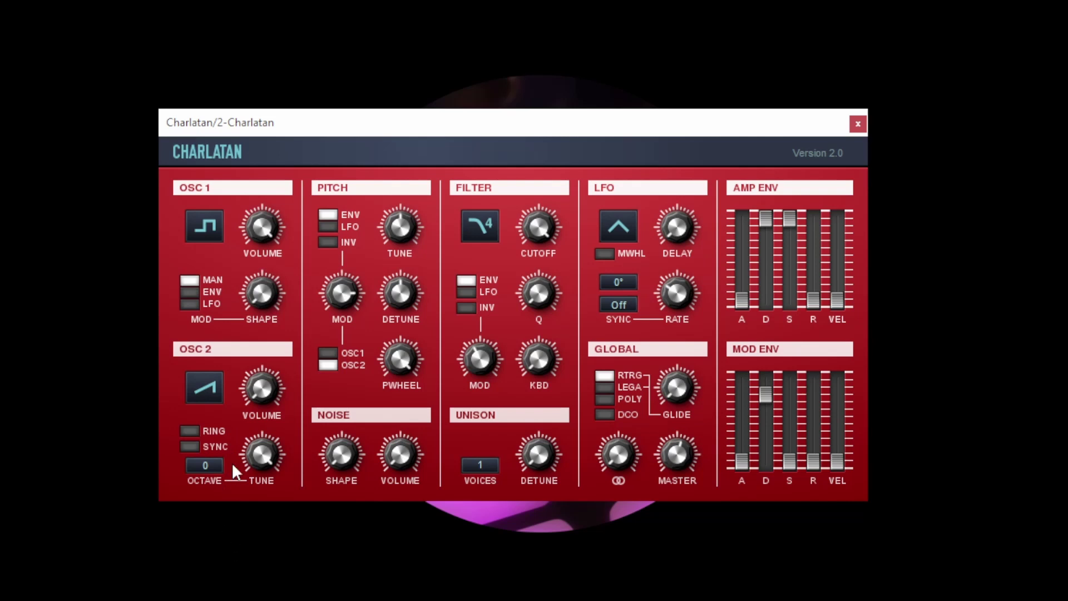
{"action": "left_click_drag", "start_coordinate": [264, 301], "coordinate": [262, 114]}
Keep oscillator 2 on the saw wave and nudge its tune knob slightly
{"action": "left_click", "coordinate": [204, 390]}
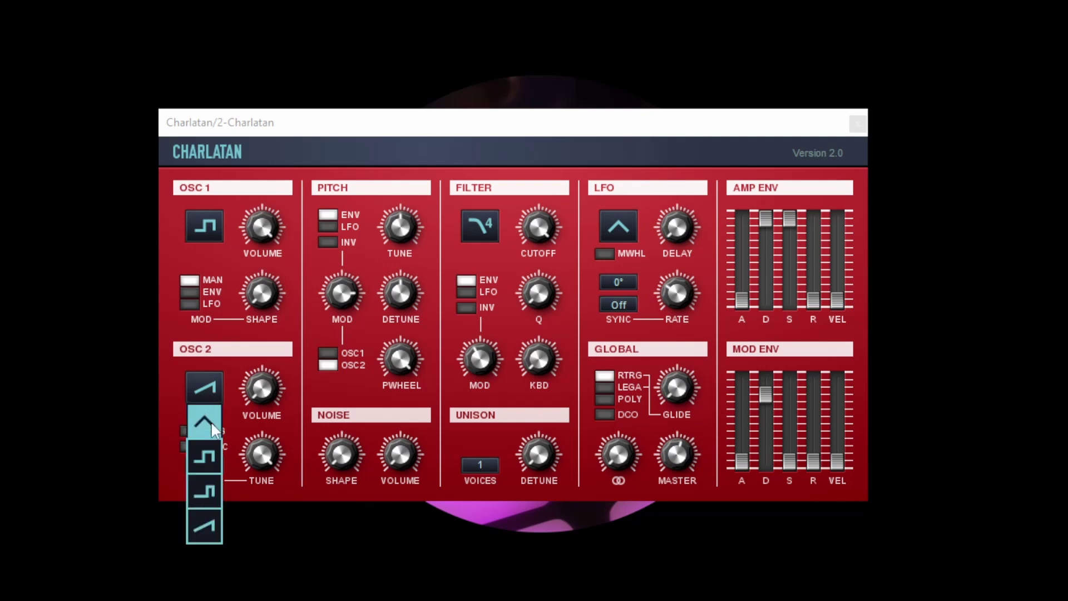
{"action": "left_click", "coordinate": [230, 378]}
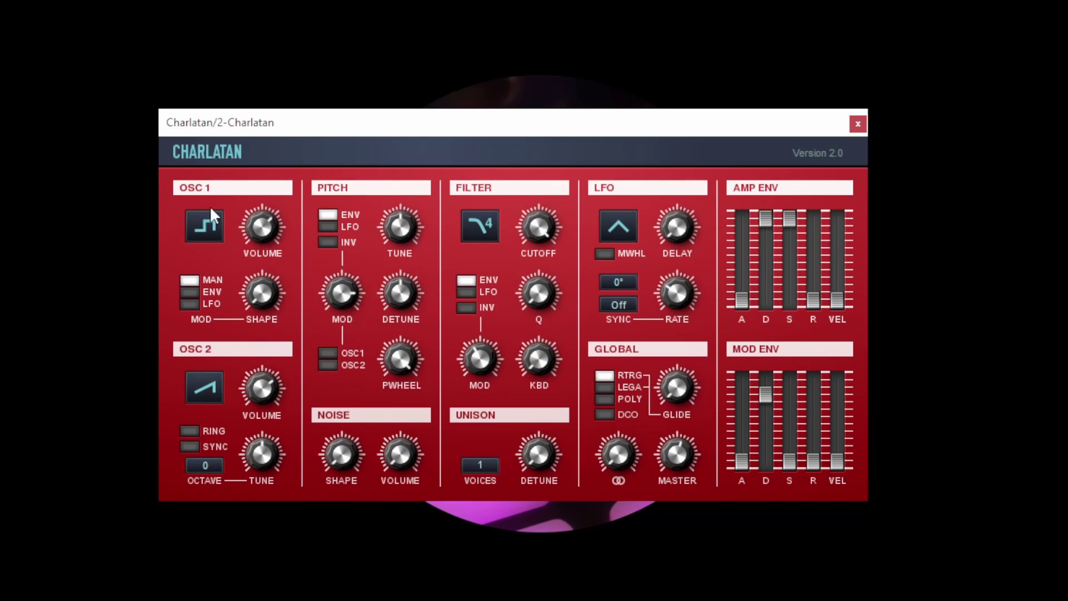
{"action": "left_click_drag", "start_coordinate": [265, 464], "coordinate": [258, 466]}
Raise oscillator 2's volume, enable ring modulation, and retune oscillator 2
{"action": "left_click_drag", "start_coordinate": [252, 388], "coordinate": [254, 405]}
{"action": "left_click", "coordinate": [82, 470]}
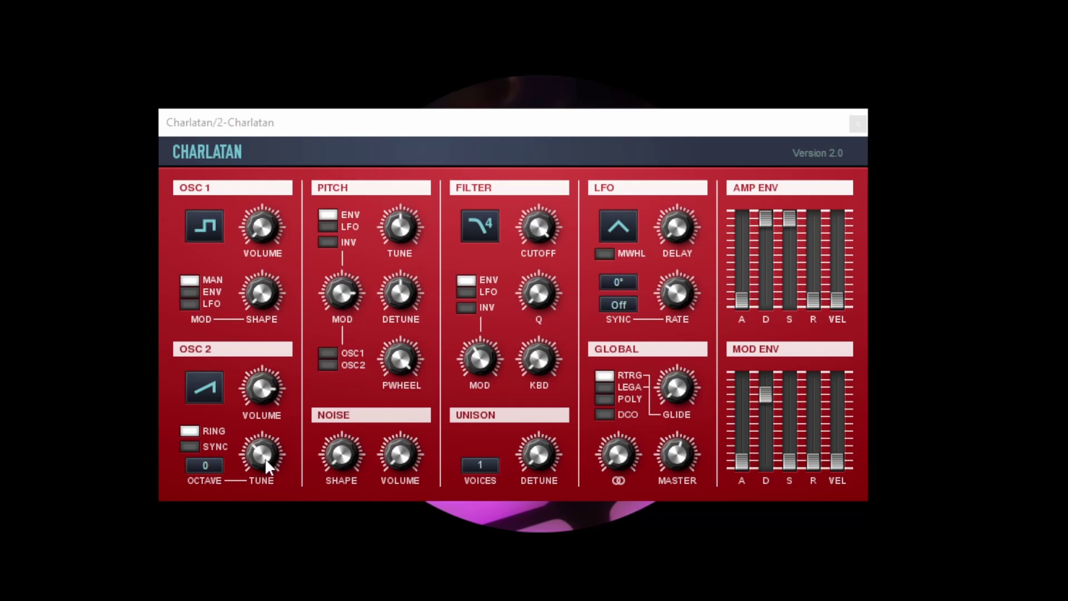
{"action": "left_click", "coordinate": [267, 455]}
{"action": "left_click_drag", "start_coordinate": [263, 416], "coordinate": [267, 567]}
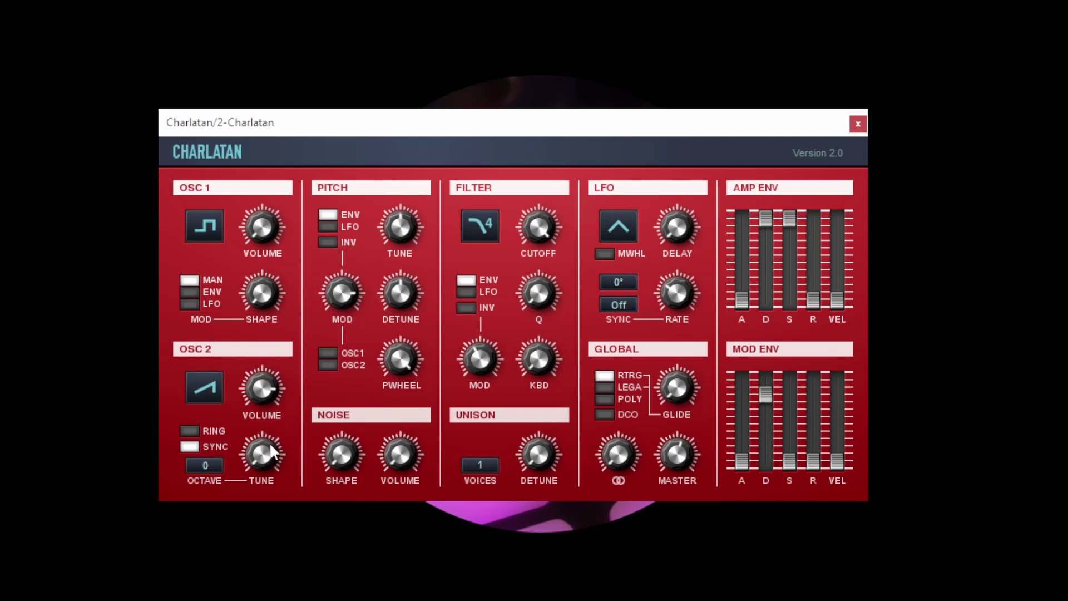
Set oscillator 1 to square and route pitch modulation to oscillator 2
{"action": "left_click", "coordinate": [201, 215]}
{"action": "left_click", "coordinate": [328, 365]}
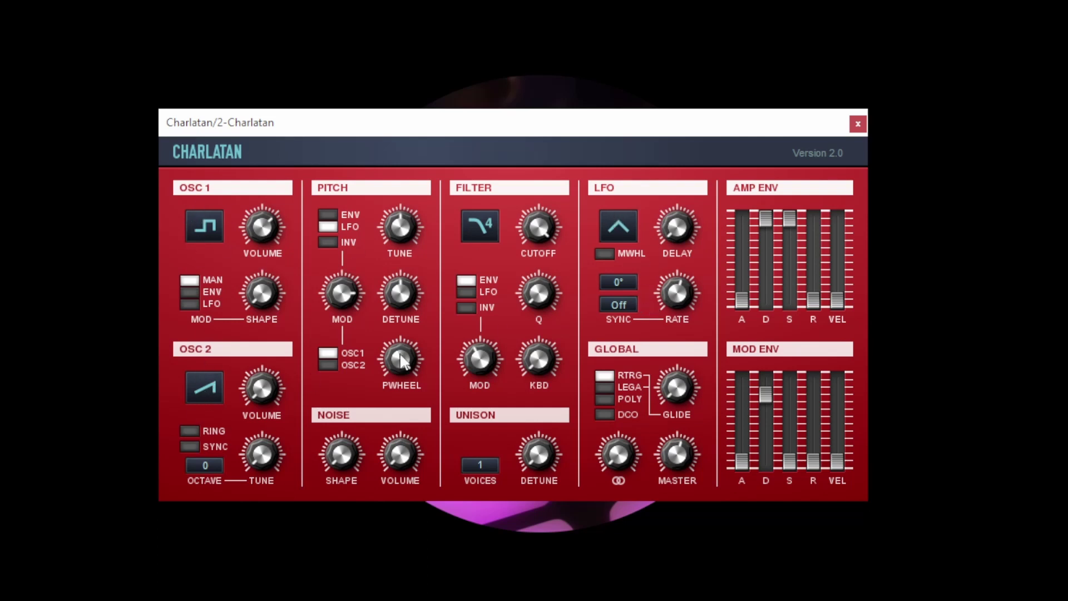
Give the LFO a saw wave, turn off pitch inversion, and drive pitch from the envelope
{"action": "left_click", "coordinate": [616, 224]}
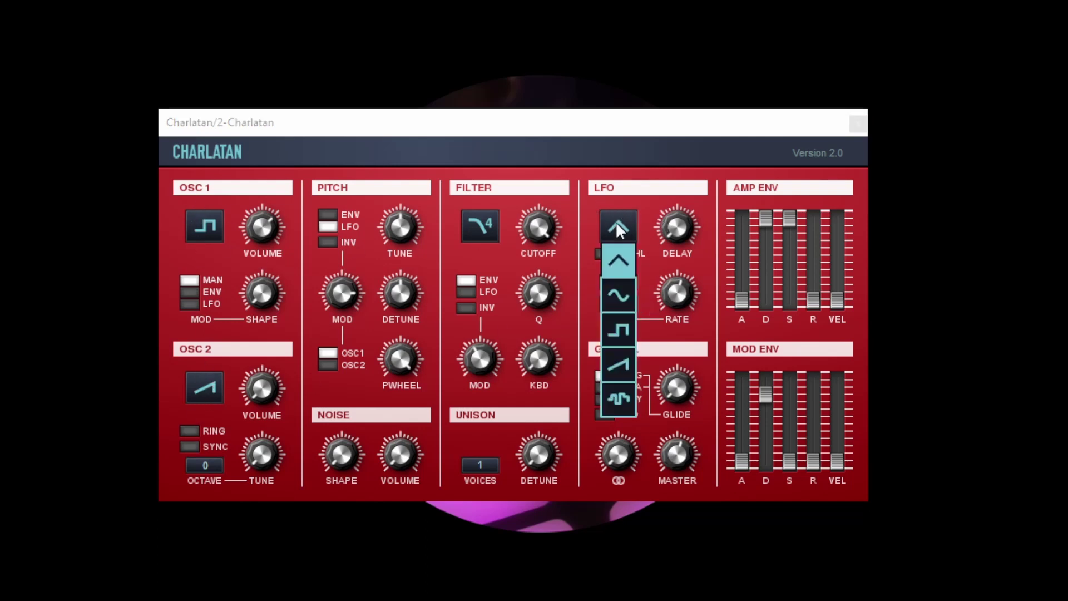
{"action": "left_click", "coordinate": [622, 371]}
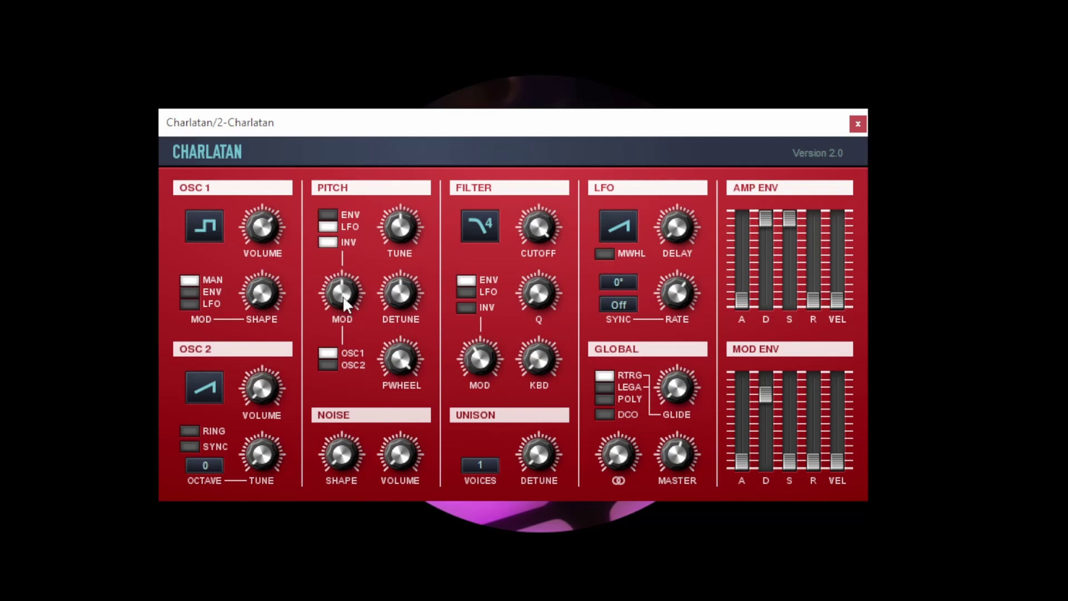
{"action": "left_click", "coordinate": [328, 242]}
{"action": "left_click", "coordinate": [355, 215]}
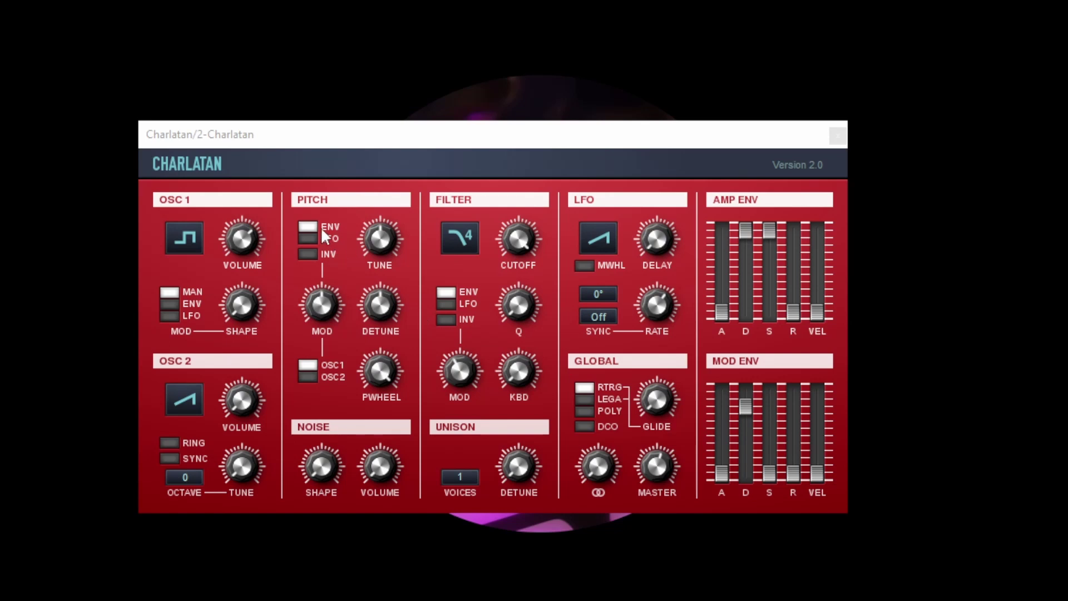
Lengthen the modulation envelope's attack with the MOD ENV A slider
{"action": "left_click_drag", "start_coordinate": [722, 473], "coordinate": [723, 440]}
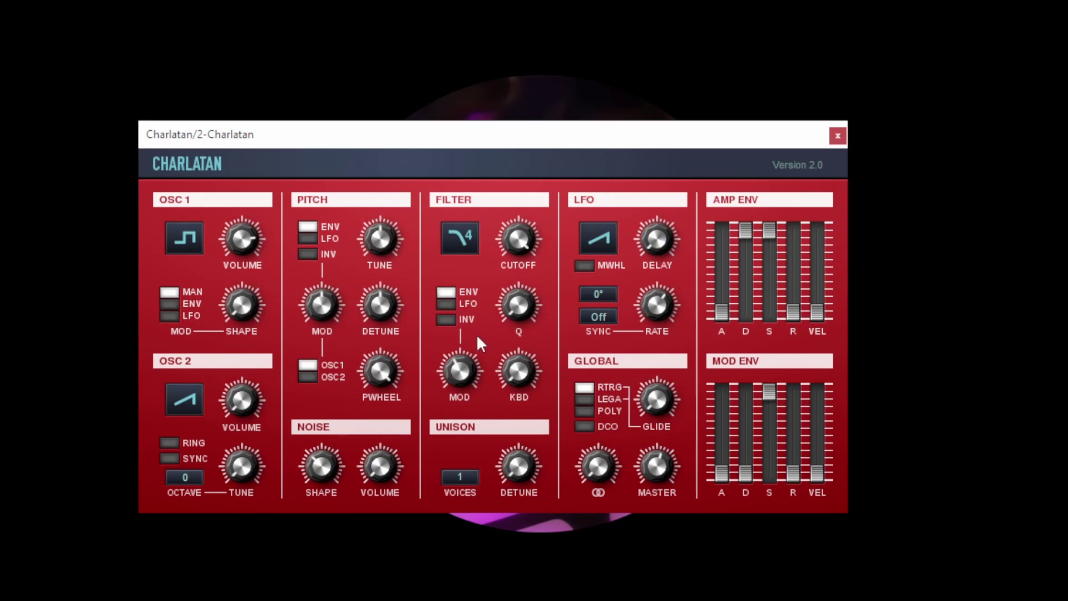
Keep the 4-pole lowpass filter, raise the cutoff, and reopen the filter-type list
{"action": "left_click", "coordinate": [459, 235]}
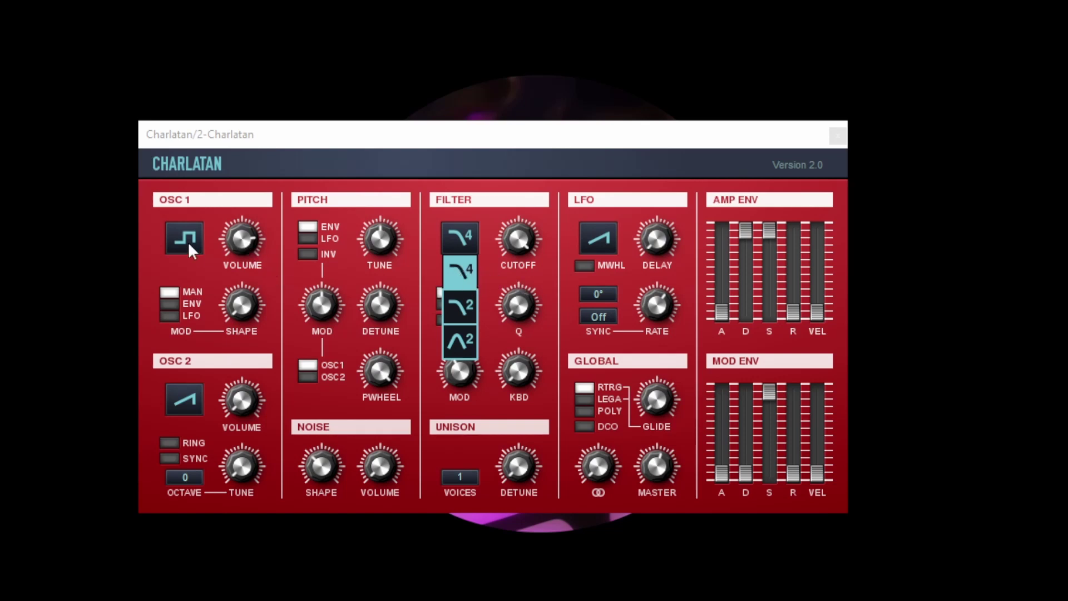
{"action": "left_click", "coordinate": [475, 278]}
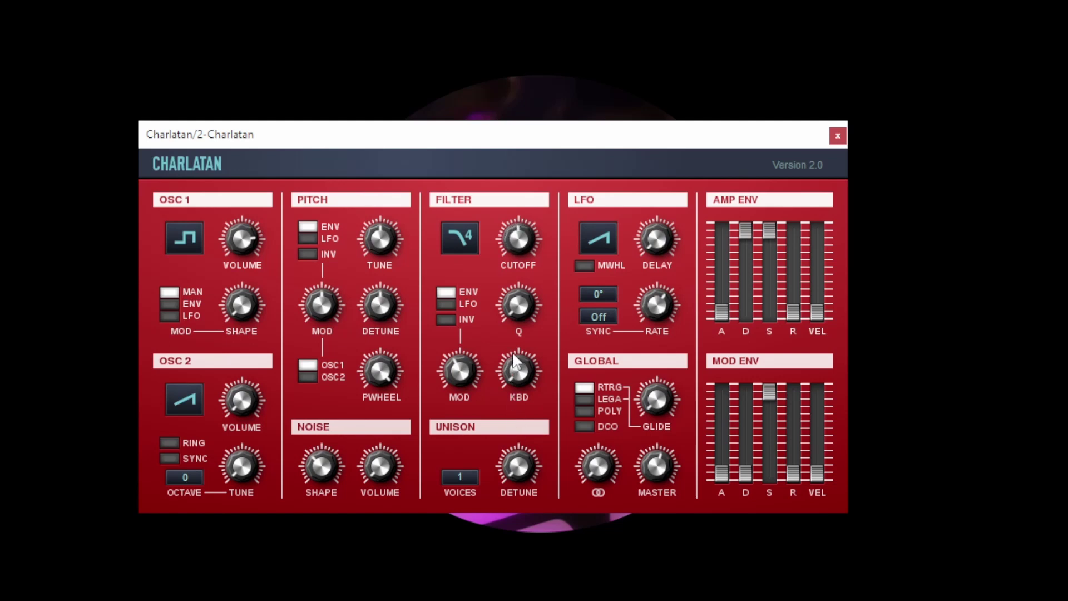
{"action": "left_click_drag", "start_coordinate": [516, 245], "coordinate": [497, 210]}
{"action": "left_click", "coordinate": [460, 237]}
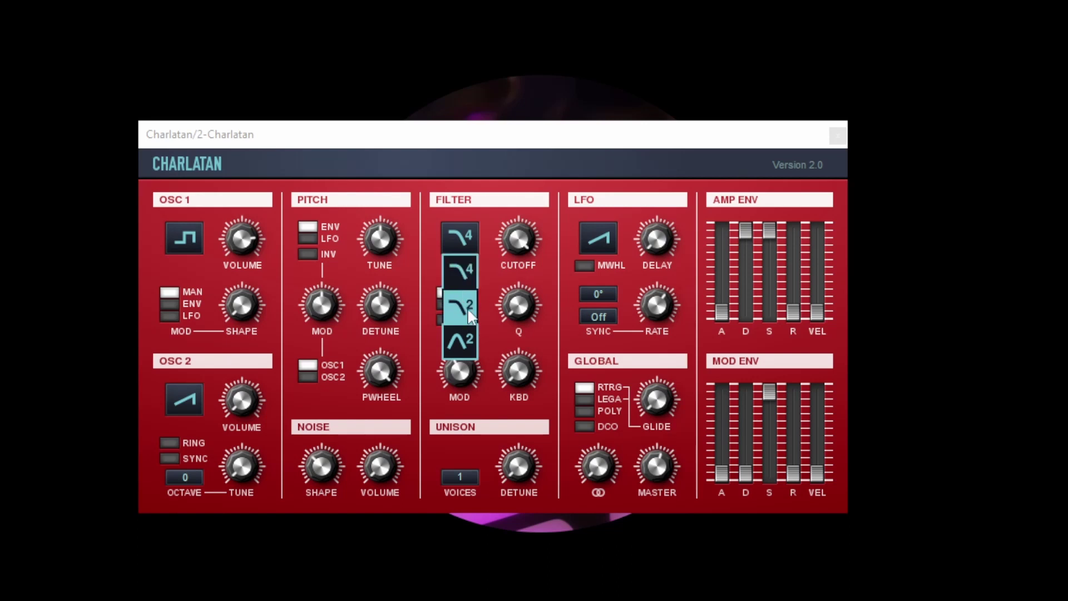
Confirm 4-pole lowpass, then browse the filter types again without changing them
{"action": "left_click", "coordinate": [469, 281]}
{"action": "left_click", "coordinate": [470, 236]}
{"action": "left_click", "coordinate": [512, 314]}
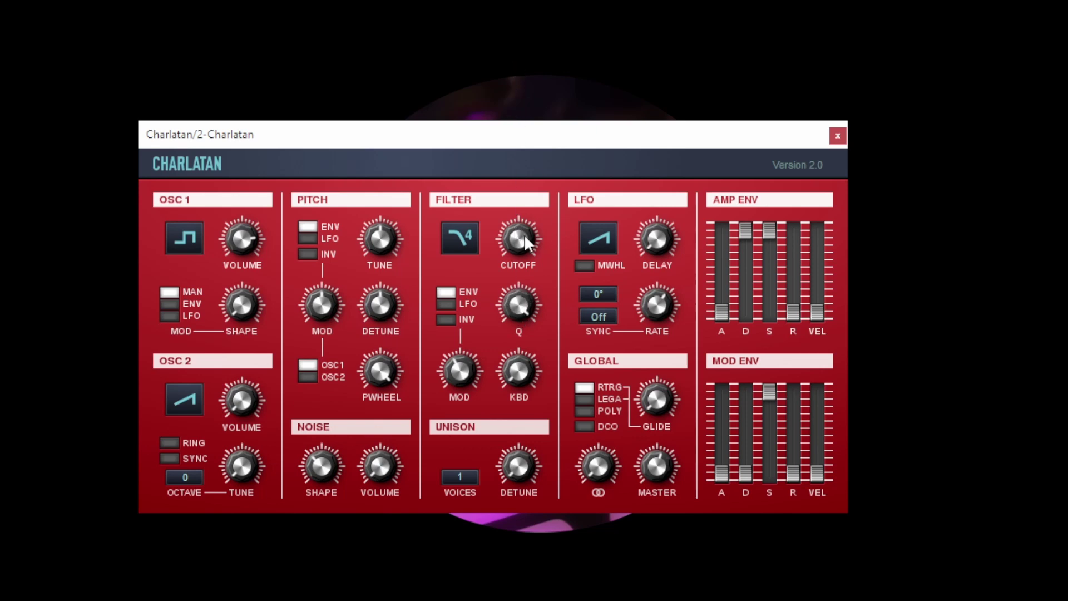
Sweep the filter cutoff down and back up, then try the 2-pole lowpass type
{"action": "left_click_drag", "start_coordinate": [521, 264], "coordinate": [523, 200]}
{"action": "left_click_drag", "start_coordinate": [522, 272], "coordinate": [502, 260]}
{"action": "left_click", "coordinate": [462, 244]}
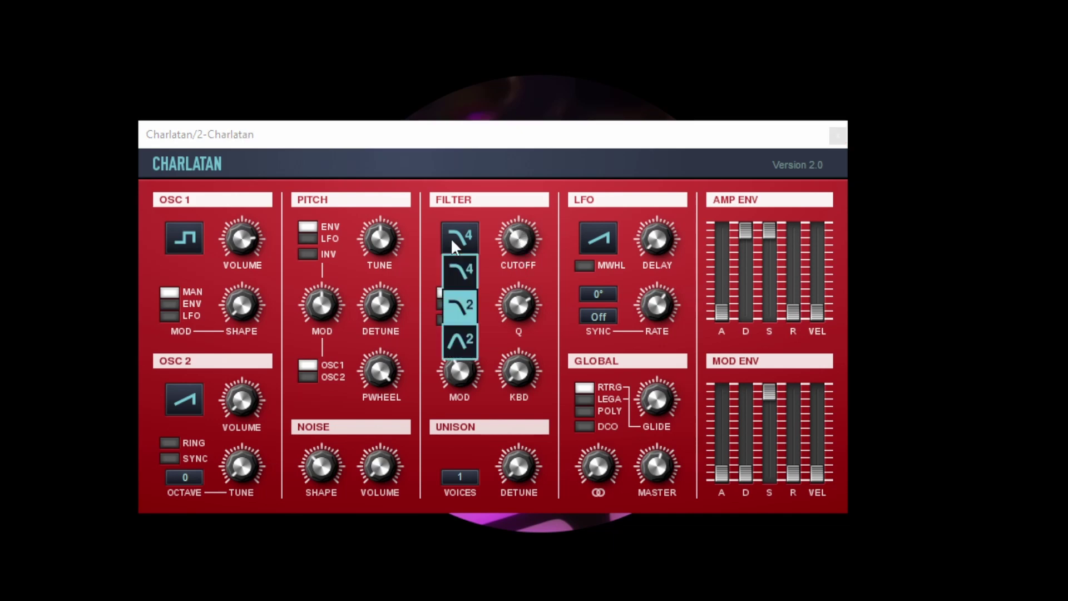
{"action": "left_click", "coordinate": [460, 304]}
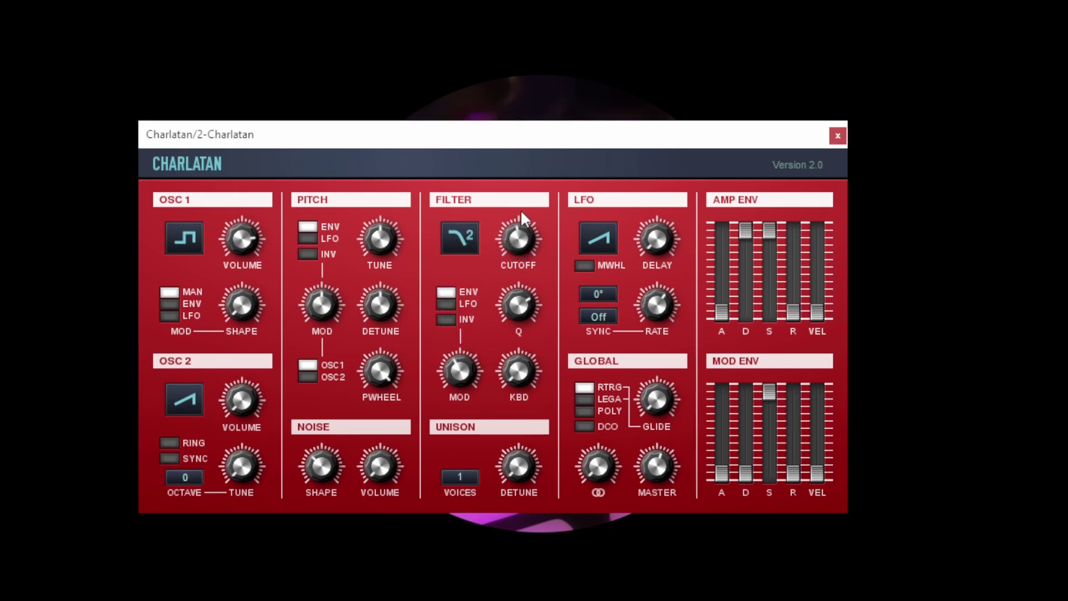
Switch briefly to 4-pole lowpass, then settle on the 2-pole bandpass filter
{"action": "left_click", "coordinate": [465, 244]}
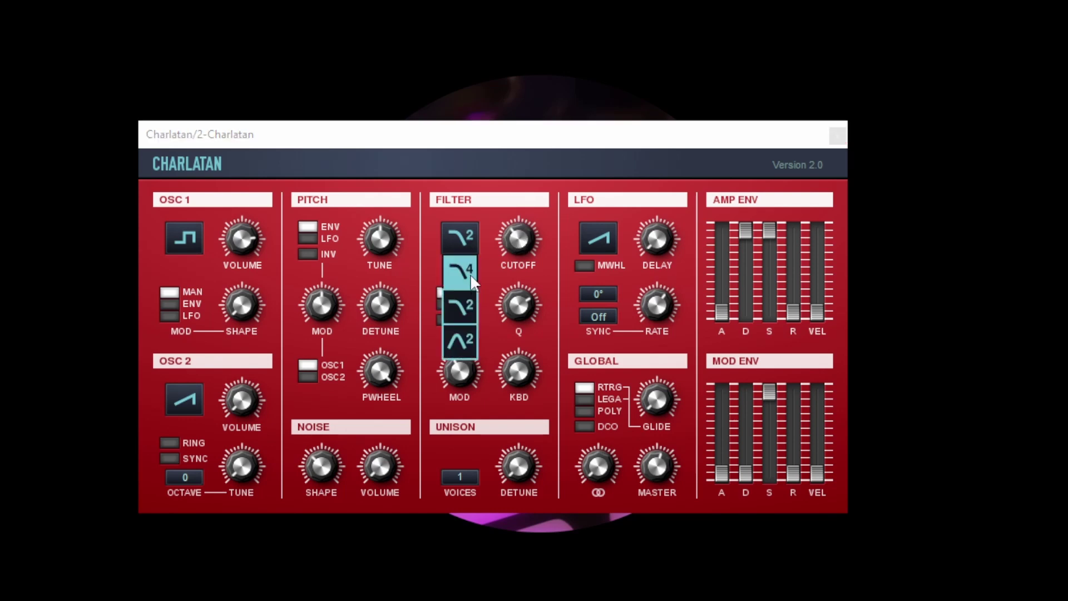
{"action": "left_click", "coordinate": [470, 273]}
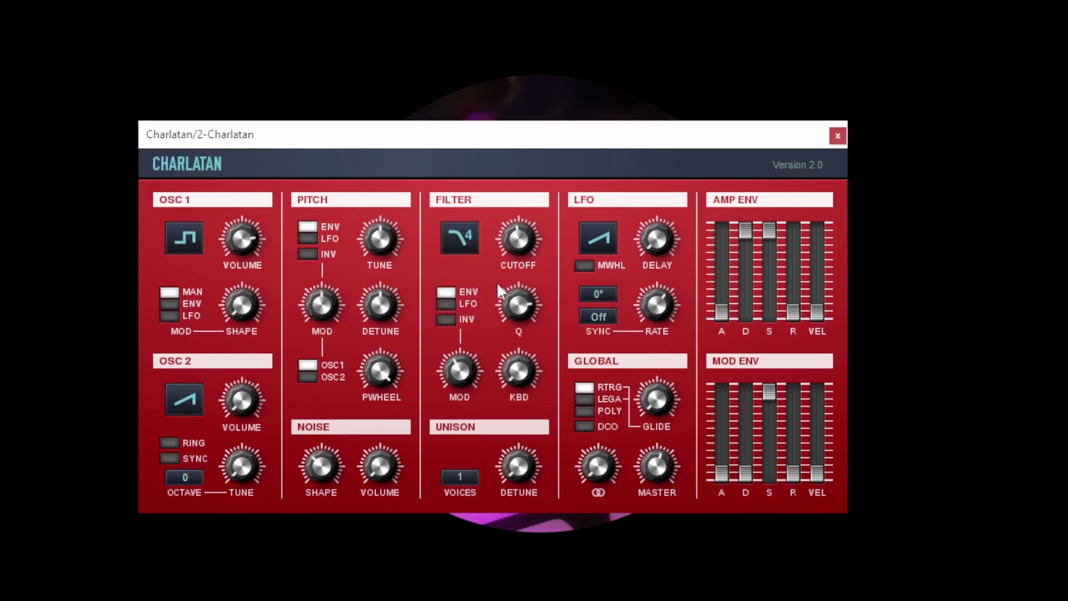
{"action": "left_click", "coordinate": [465, 238]}
{"action": "left_click", "coordinate": [458, 342]}
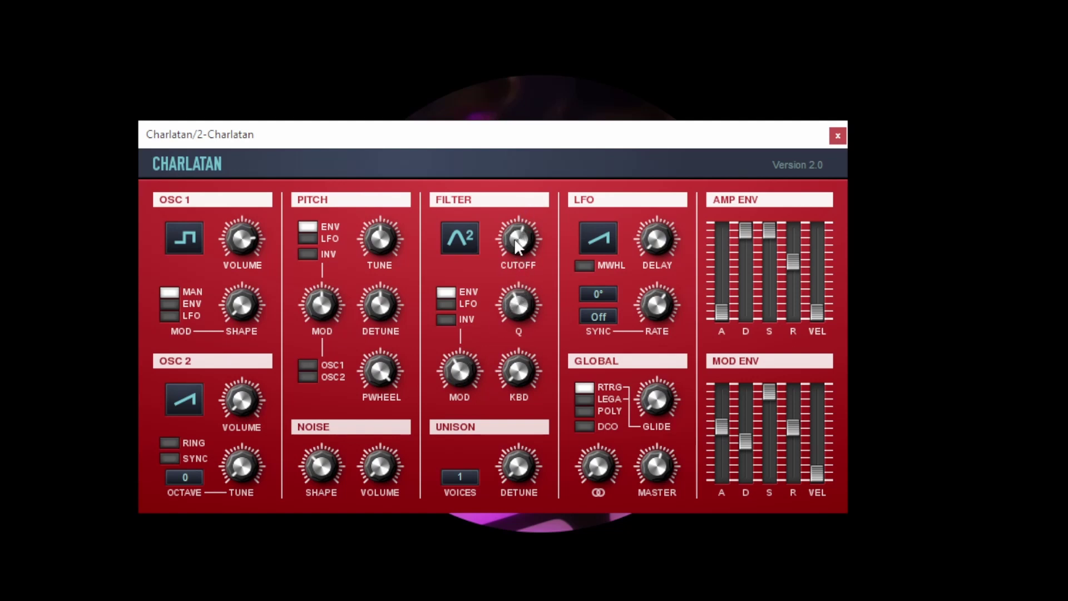
Change the filter type from 2-pole bandpass back to 4-pole lowpass
{"action": "left_click", "coordinate": [455, 236]}
{"action": "left_click", "coordinate": [469, 267]}
Select LFO as the FILTER modulation source and turn the LFO RATE knob up
{"action": "left_click", "coordinate": [447, 304]}
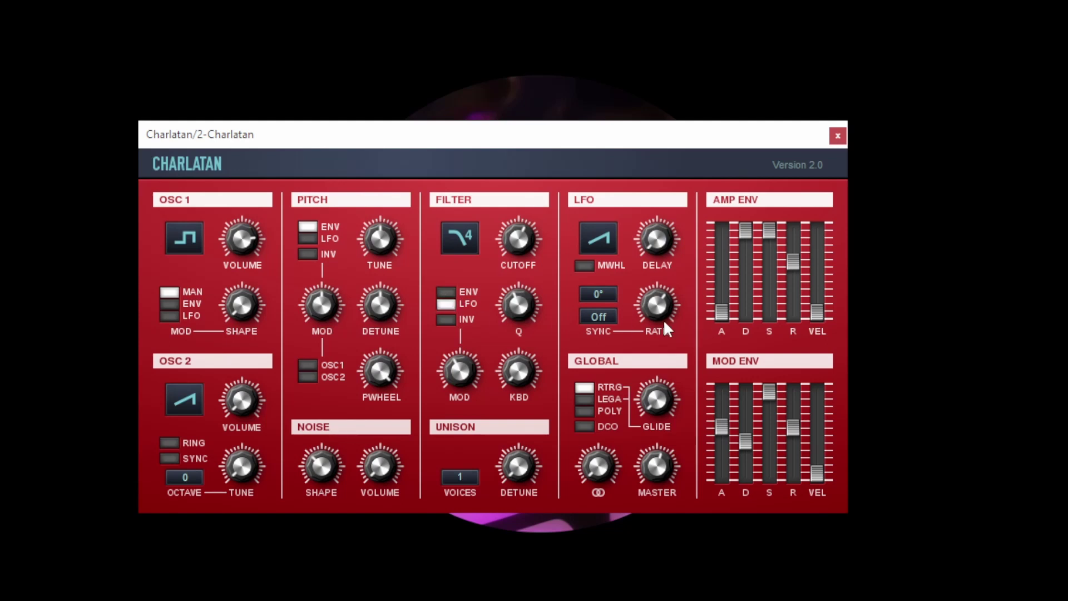
{"action": "mouse_move", "coordinate": [643, 315]}
{"action": "left_mouse_down"}
{"action": "mouse_move", "coordinate": [636, 245]}
{"action": "mouse_move", "coordinate": [640, 300]}
{"action": "left_mouse_up"}
Set UNISON VOICES to 7 and nudge the DETUNE knob slightly
{"action": "scroll", "coordinate": [466, 479], "scroll_direction": "up", "scroll_amount": 2}
{"action": "left_click", "coordinate": [473, 472]}
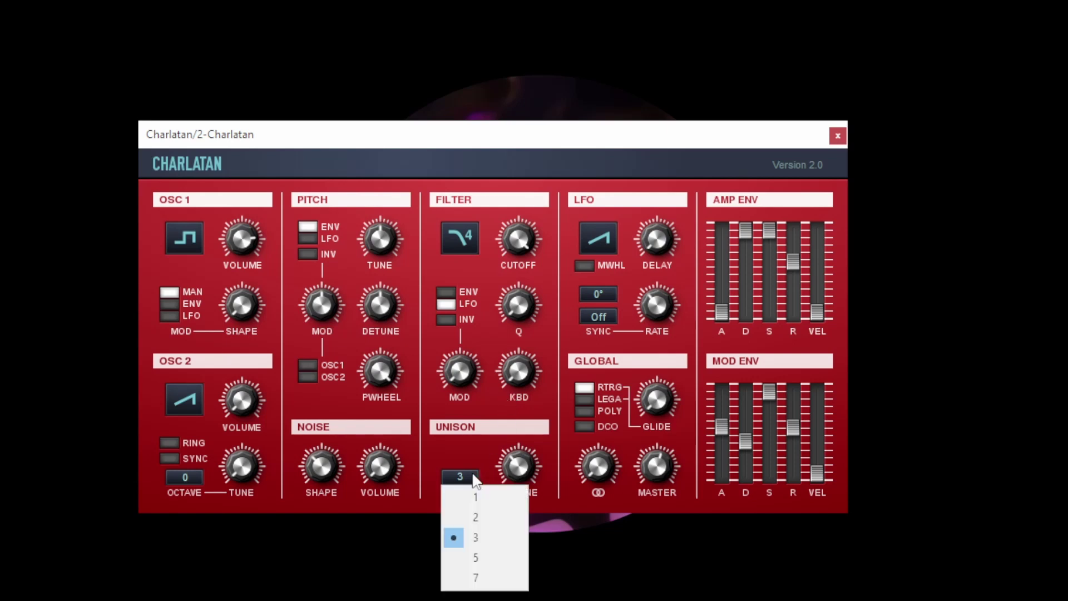
{"action": "left_click", "coordinate": [482, 577]}
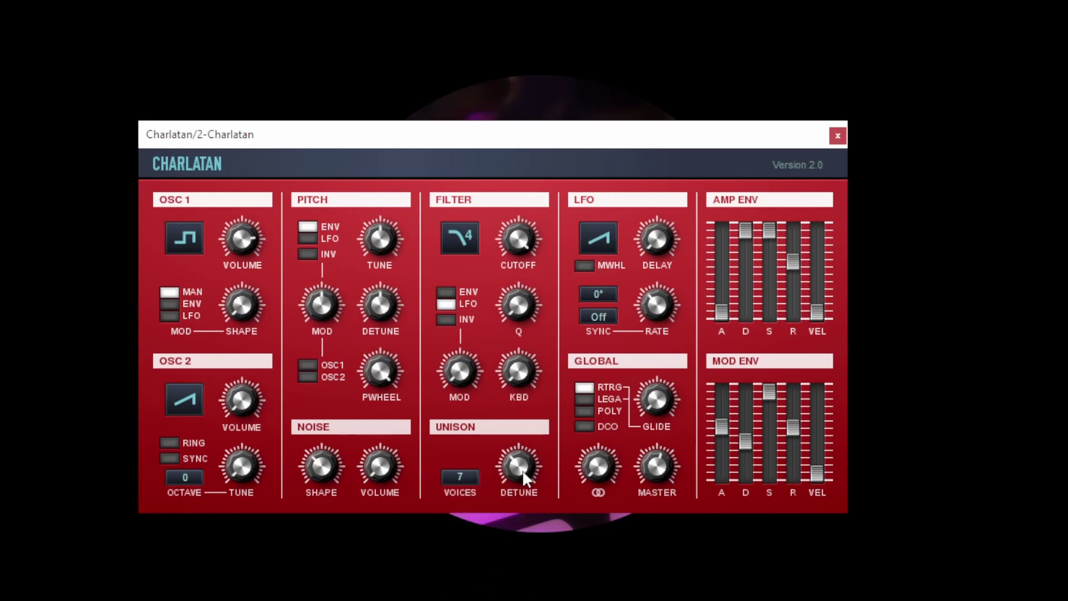
{"action": "mouse_move", "coordinate": [523, 475]}
{"action": "left_mouse_down"}
{"action": "mouse_move", "coordinate": [517, 378]}
{"action": "mouse_move", "coordinate": [508, 461]}
{"action": "left_mouse_up"}
Try POLY and RTRG voice modes, raise the GLIDE time, then settle on LEGA
{"action": "left_click", "coordinate": [585, 411]}
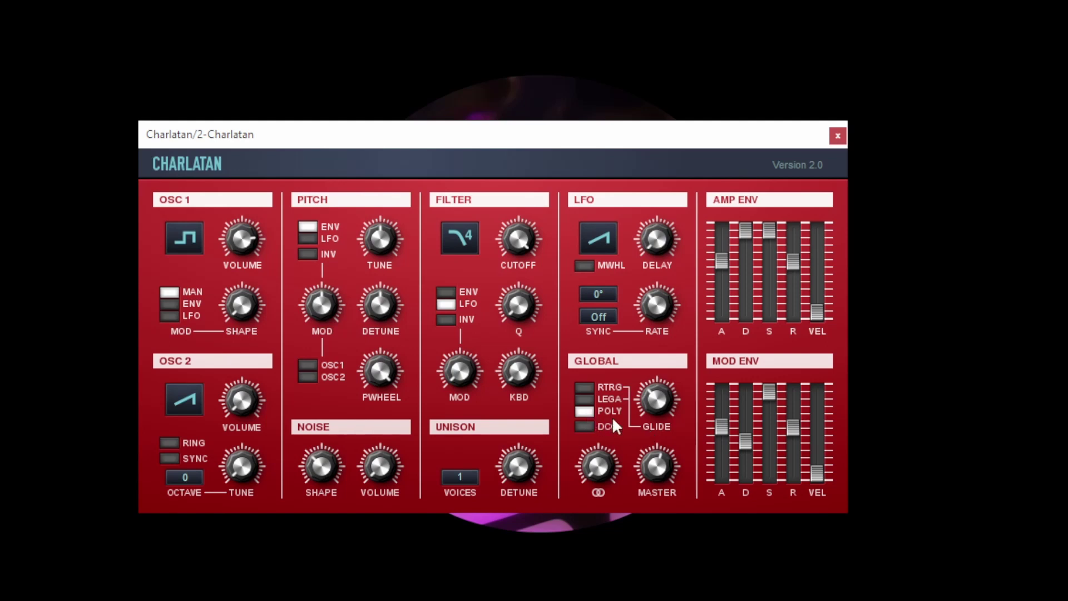
{"action": "left_click", "coordinate": [591, 387]}
{"action": "left_click_drag", "start_coordinate": [659, 408], "coordinate": [652, 331]}
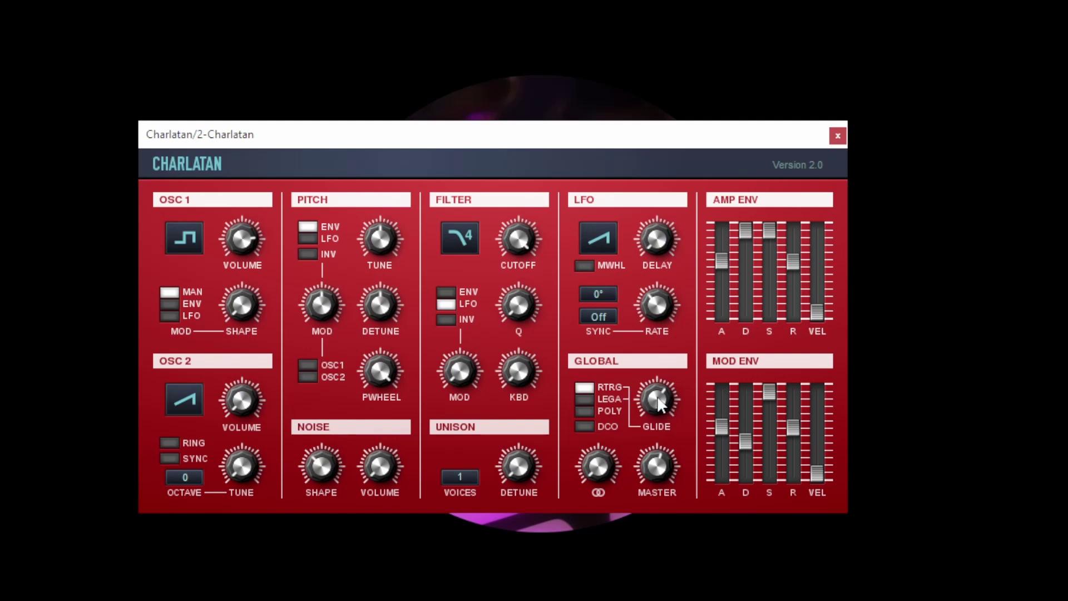
{"action": "left_click", "coordinate": [584, 399]}
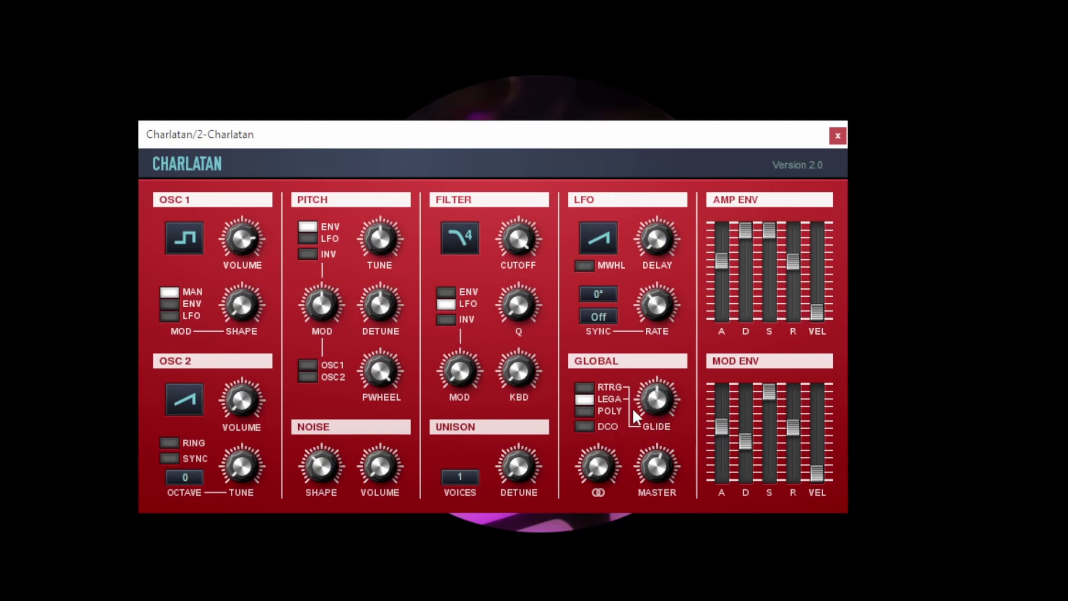